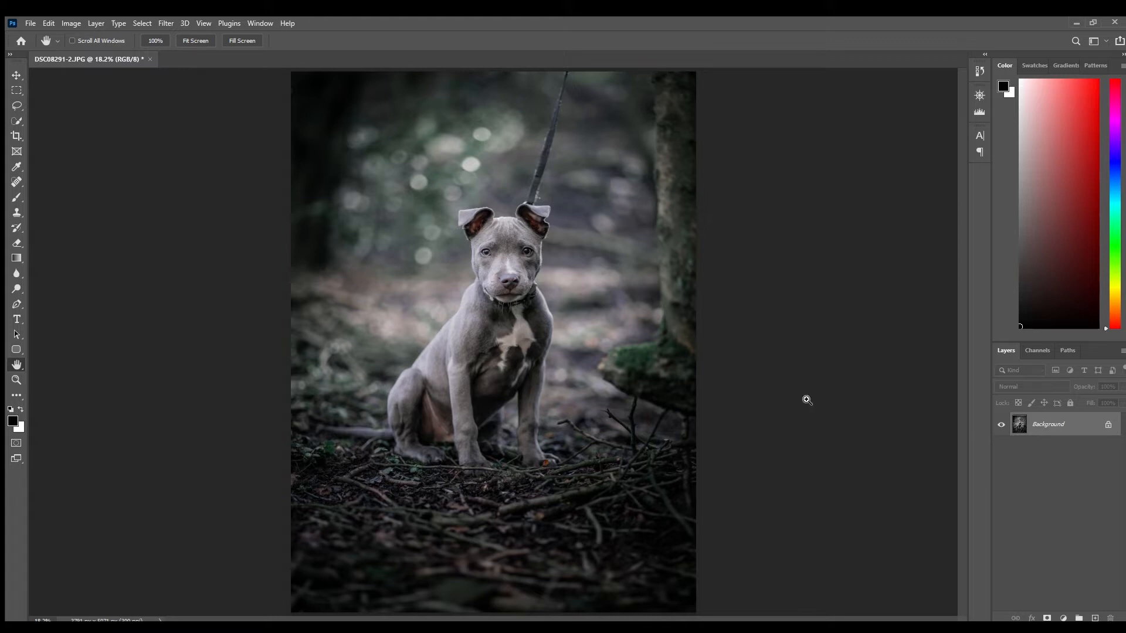
# - Duplicate the Background layer so the retouching happens on a copy
pyautogui.hotkey('ctrl', 'j')
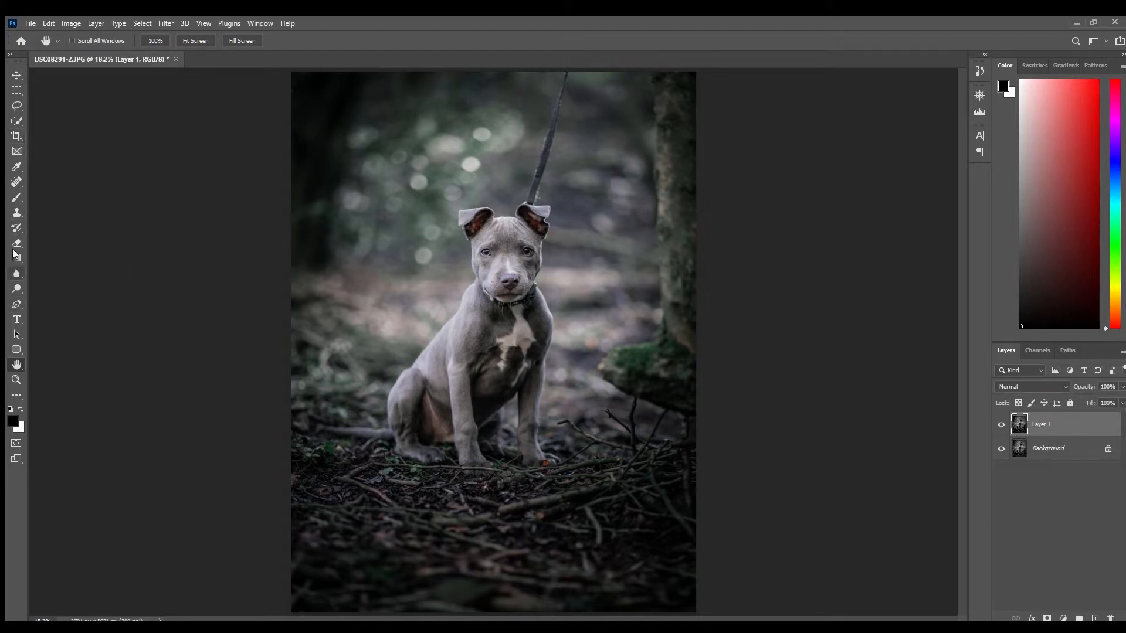
pyautogui.click(17, 212)
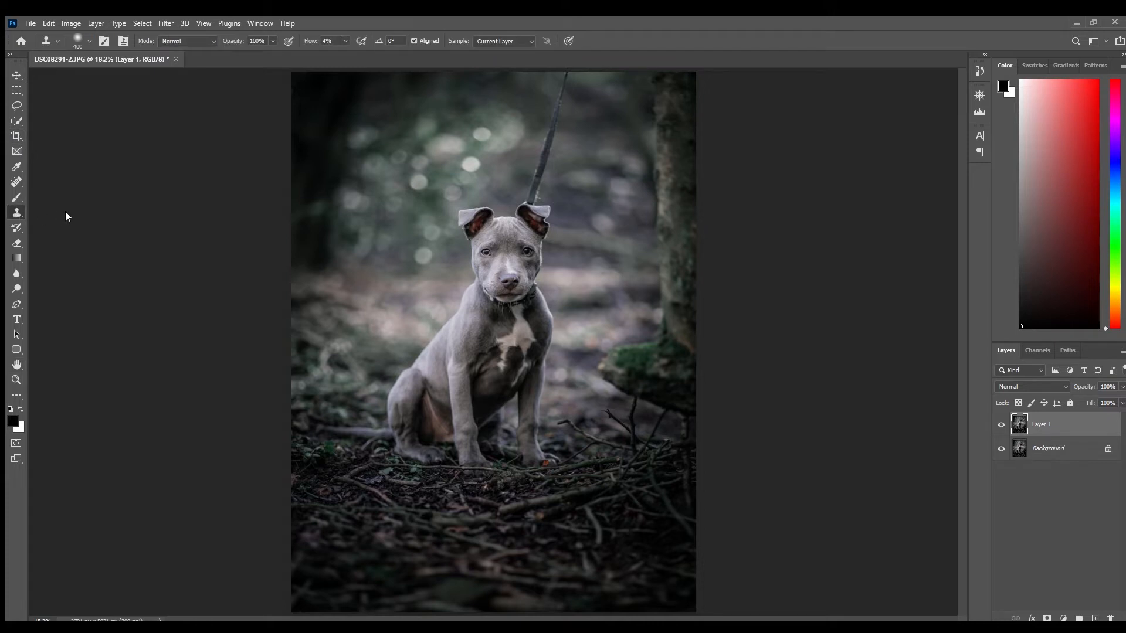
pyautogui.click(17, 182)
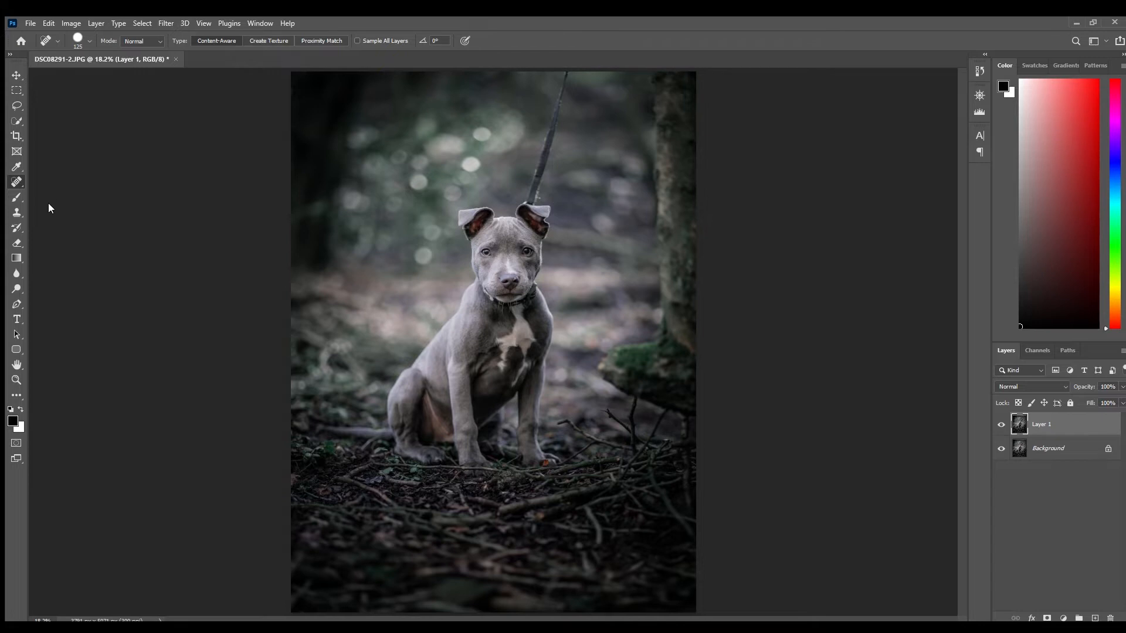
# - Use the Patch tool to replace the long upper part of the leash with the adjacent background, and compare against the original
pyautogui.press('z')
pyautogui.click(539, 146)
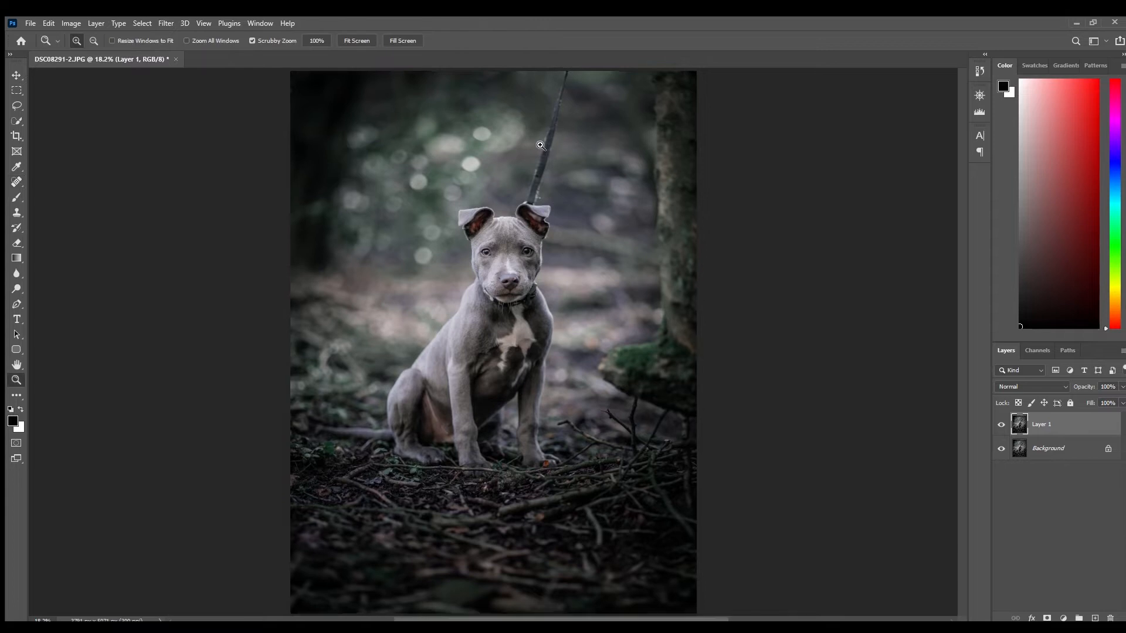
pyautogui.click(539, 146)
pyautogui.moveTo(554, 137); pyautogui.dragTo(535, 245)
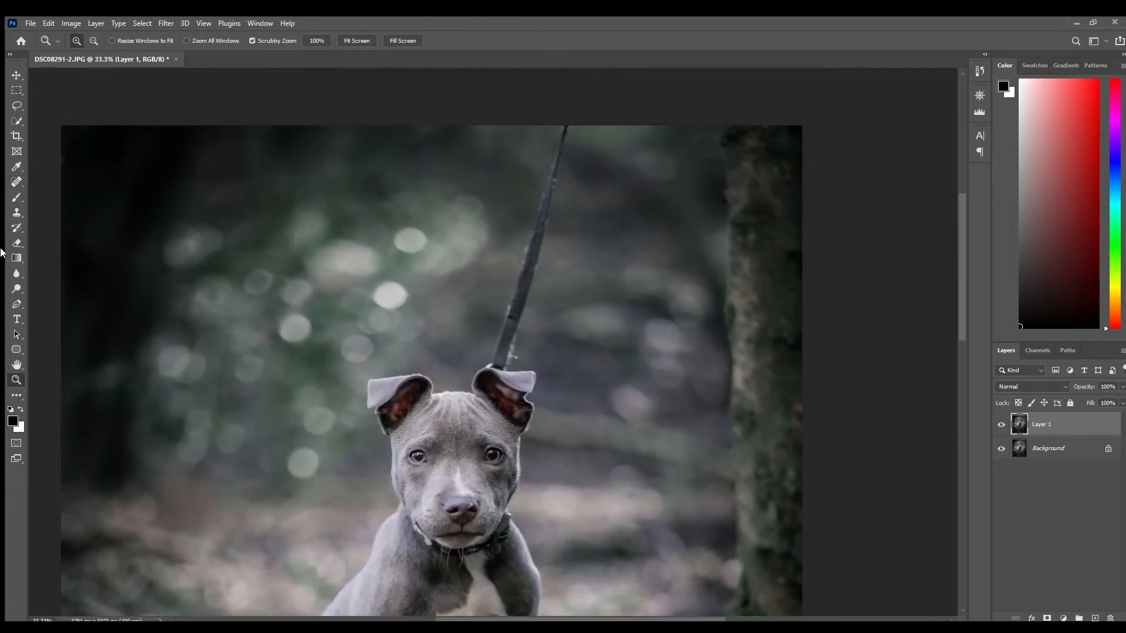
pyautogui.click(13, 183)
pyautogui.hotkey('shift', 'j')
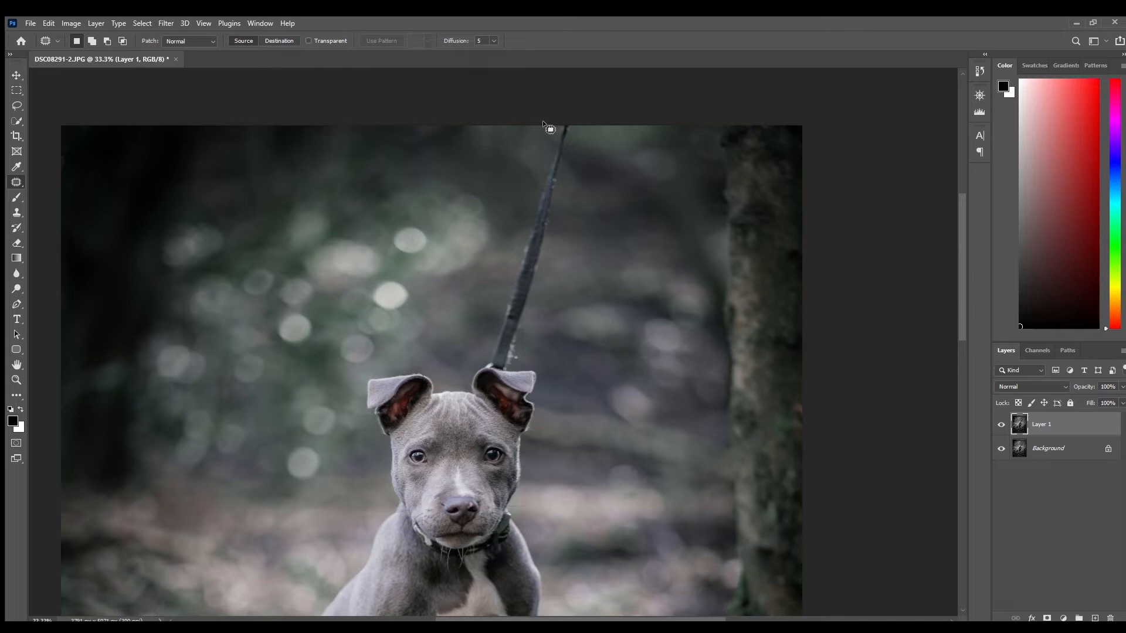
pyautogui.moveTo(546, 125)
pyautogui.mouseDown()
pyautogui.moveTo(491, 315)
pyautogui.moveTo(507, 326)
pyautogui.mouseUp()
pyautogui.moveTo(555, 119); pyautogui.dragTo(548, 126)
pyautogui.moveTo(514, 237); pyautogui.dragTo(565, 231)
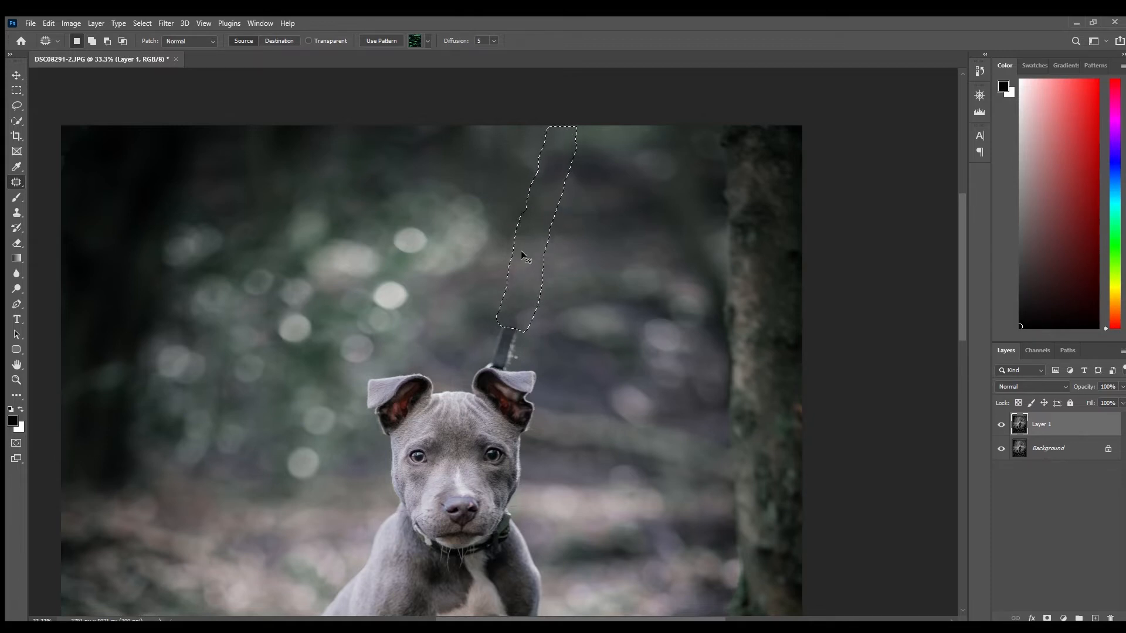
pyautogui.hotkey('ctrl', 'd')
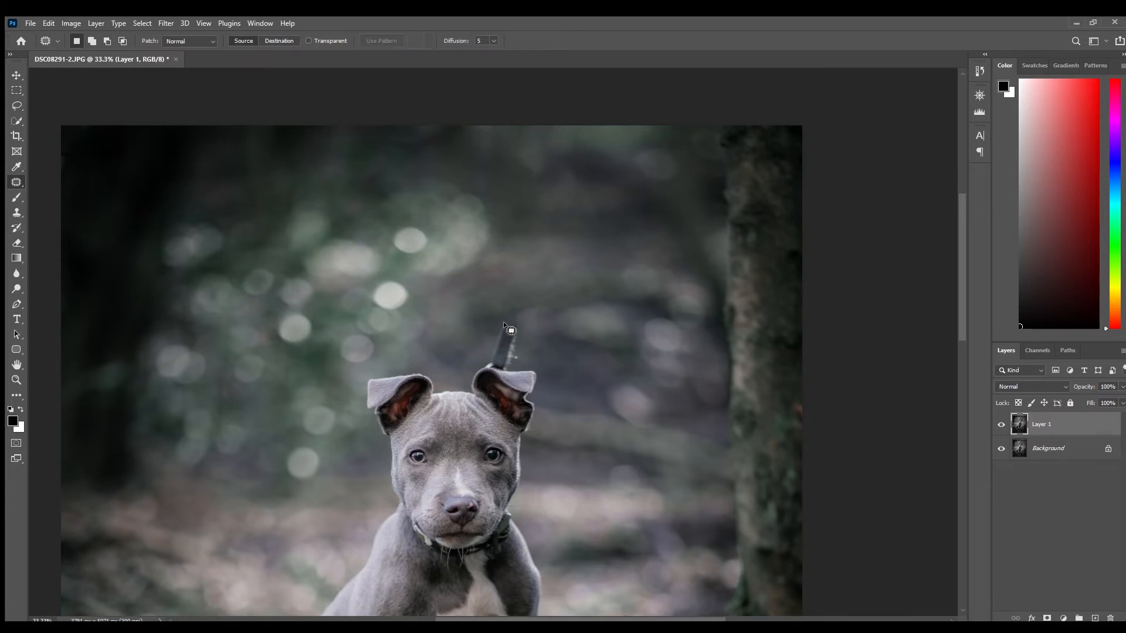
pyautogui.click(1000, 424)
pyautogui.click(1000, 424)
pyautogui.click(1000, 424)
pyautogui.click(1000, 424)
# - Paint out most of the remaining leash piece above the dog's ear with the content-aware Spot Healing Brush
pyautogui.press('z')
pyautogui.click(512, 314)
pyautogui.click(512, 313)
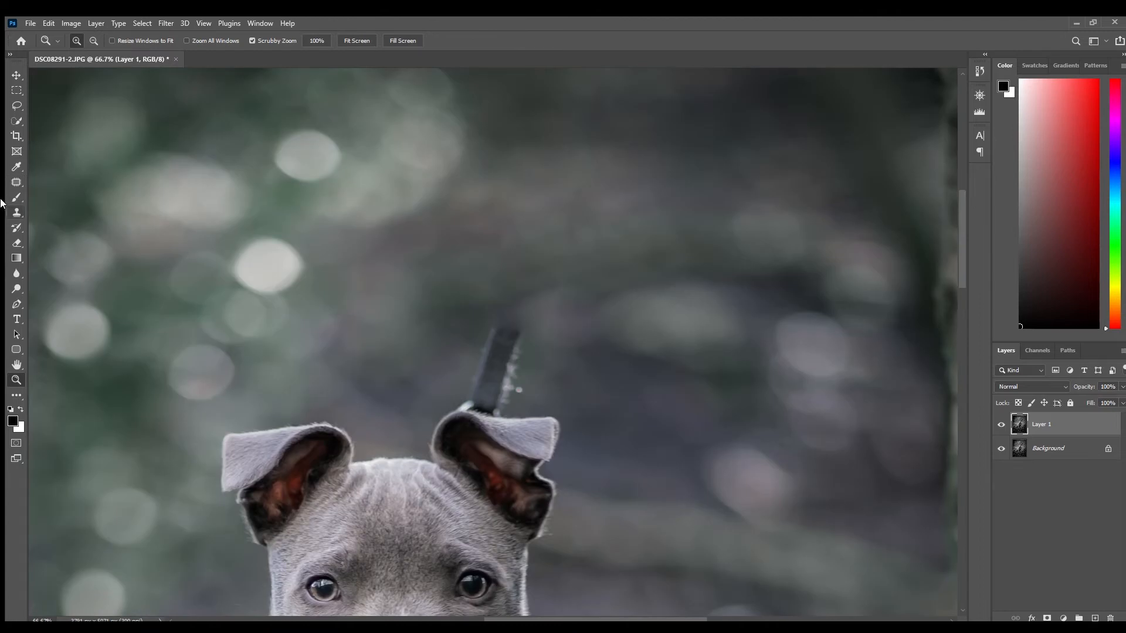
pyautogui.click(15, 181)
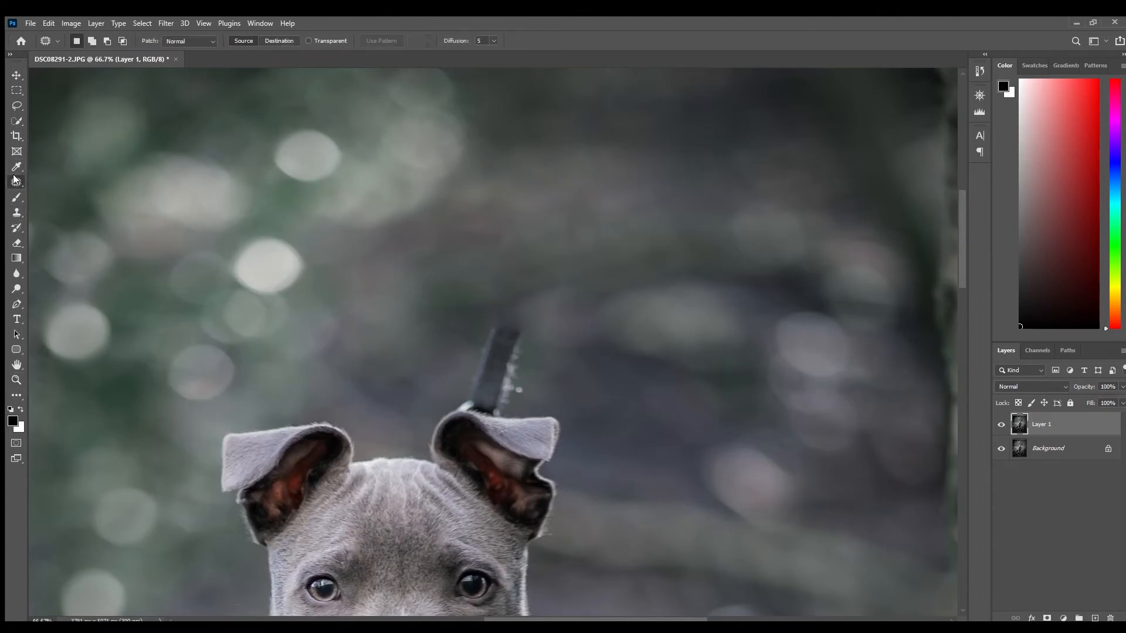
pyautogui.press('j')
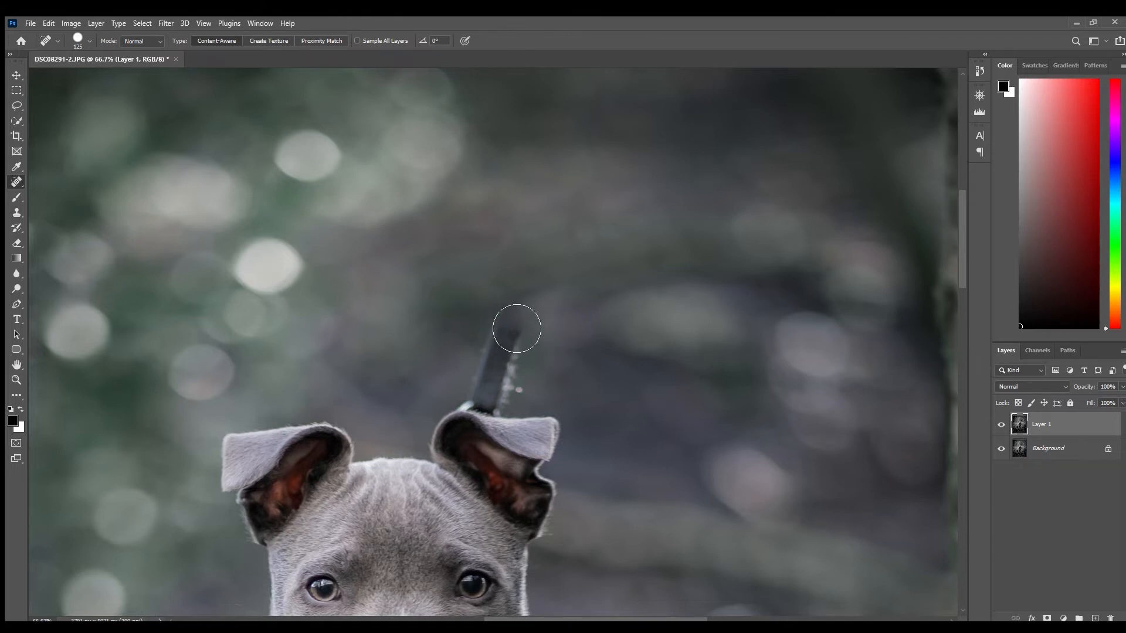
pyautogui.moveTo(523, 345)
pyautogui.mouseDown()
pyautogui.moveTo(509, 328)
pyautogui.moveTo(528, 371)
pyautogui.moveTo(516, 369)
pyautogui.moveTo(531, 379)
pyautogui.moveTo(508, 364)
pyautogui.moveTo(526, 400)
pyautogui.moveTo(511, 375)
pyautogui.moveTo(497, 391)
pyautogui.moveTo(516, 396)
pyautogui.mouseUp()
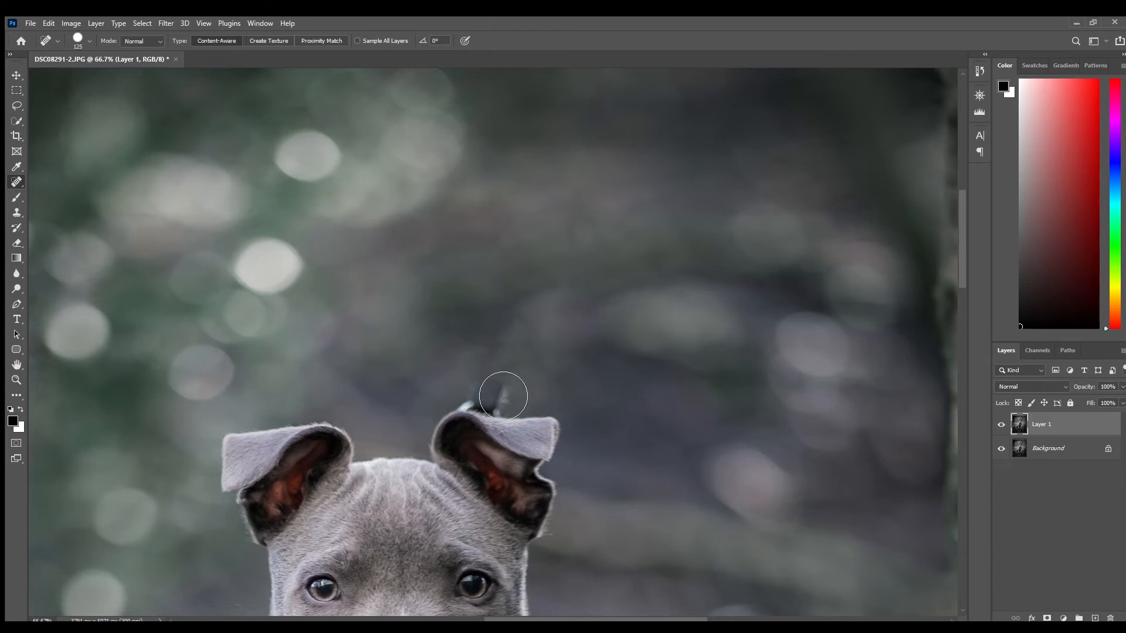
pyautogui.click(1001, 425)
pyautogui.click(1001, 426)
pyautogui.moveTo(520, 377); pyautogui.dragTo(483, 408)
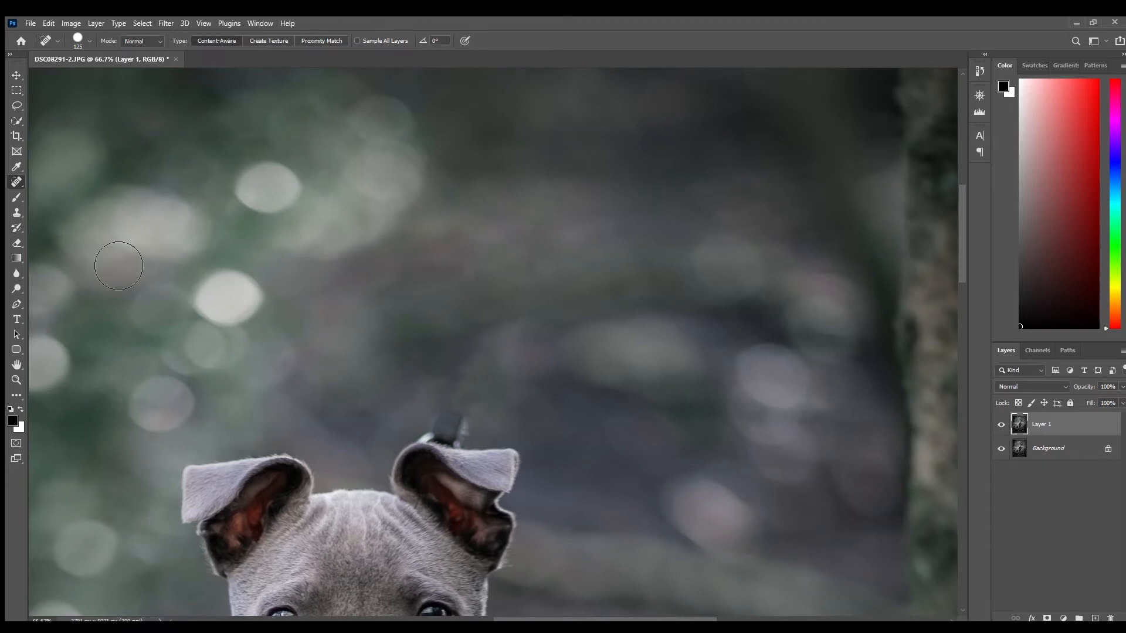
# - Try the Clone Stamp with a 250-pixel brush at 100% flow over the ear without the leash, and undo the stroke
pyautogui.click(14, 215)
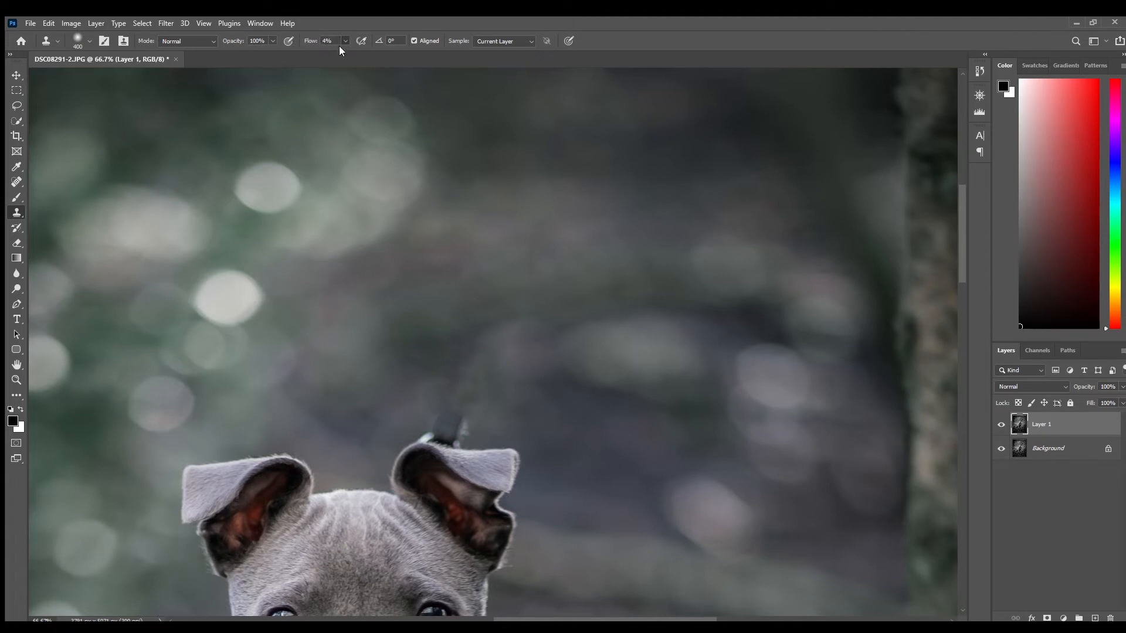
pyautogui.hotkey('shift', '0')
pyautogui.press('[')
pyautogui.press('[')
pyautogui.moveTo(402, 420)
pyautogui.mouseDown()
pyautogui.moveTo(385, 314)
pyautogui.moveTo(405, 219)
pyautogui.mouseUp()
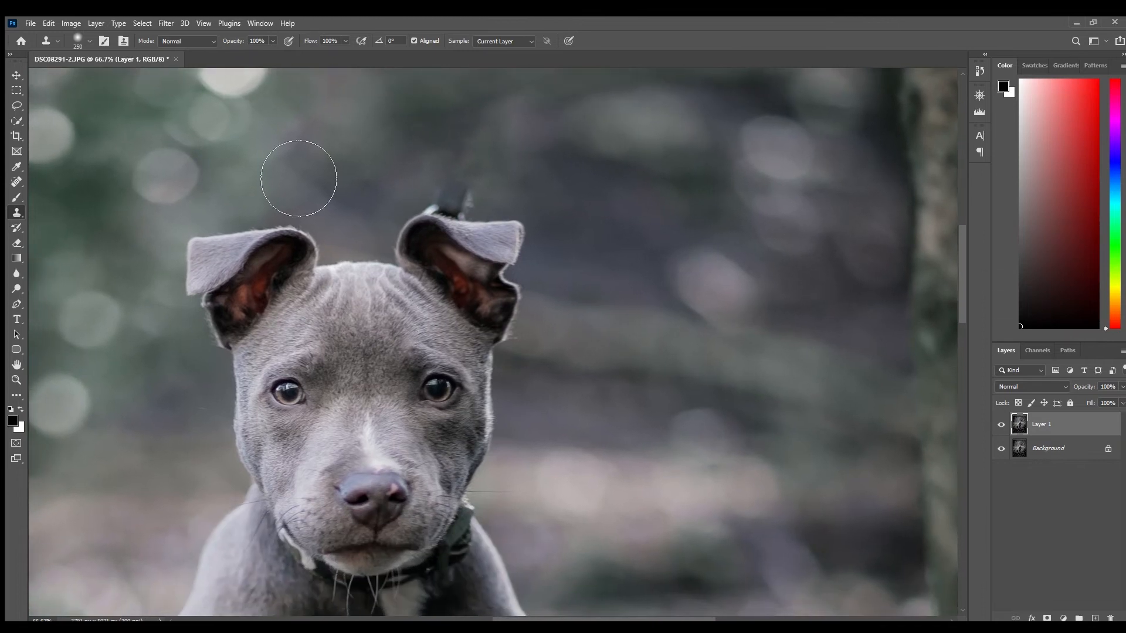
pyautogui.keyDown('alt'); pyautogui.click(345, 106); pyautogui.keyUp('alt')
pyautogui.moveTo(337, 251)
pyautogui.mouseDown()
pyautogui.moveTo(305, 290)
pyautogui.moveTo(258, 284)
pyautogui.moveTo(229, 307)
pyautogui.moveTo(297, 281)
pyautogui.moveTo(270, 298)
pyautogui.moveTo(302, 305)
pyautogui.moveTo(257, 339)
pyautogui.moveTo(271, 333)
pyautogui.moveTo(307, 371)
pyautogui.mouseUp()
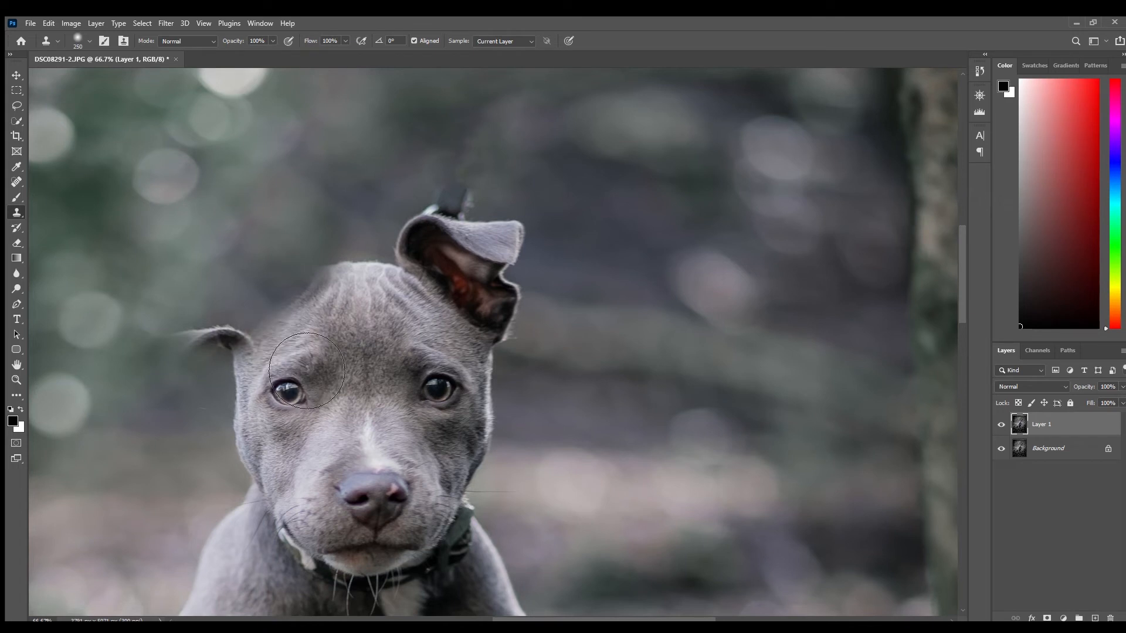
pyautogui.hotkey('ctrl', 'z')
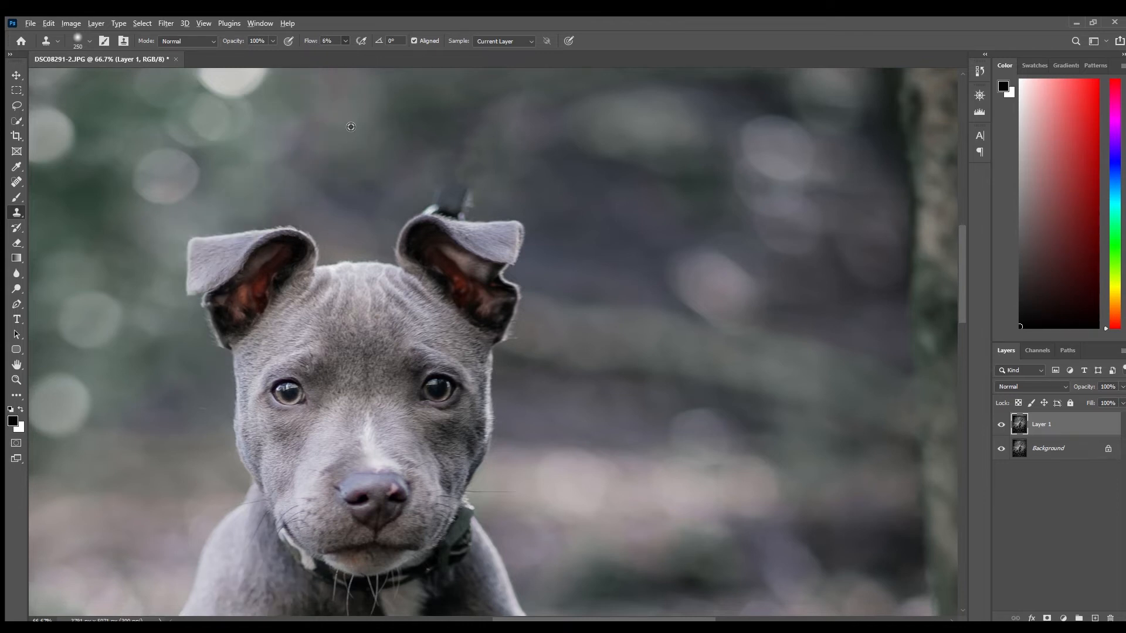
# - Try the Clone Stamp at 6% flow over the same ear and beside the leash stub, and undo both strokes
pyautogui.keyDown('alt'); pyautogui.click(343, 130); pyautogui.keyUp('alt')
pyautogui.moveTo(353, 253)
pyautogui.mouseDown()
pyautogui.moveTo(277, 319)
pyautogui.moveTo(321, 273)
pyautogui.moveTo(247, 285)
pyautogui.moveTo(251, 313)
pyautogui.moveTo(321, 267)
pyautogui.moveTo(238, 288)
pyautogui.moveTo(335, 268)
pyautogui.moveTo(276, 288)
pyautogui.moveTo(284, 317)
pyautogui.moveTo(212, 303)
pyautogui.moveTo(310, 277)
pyautogui.moveTo(271, 308)
pyautogui.mouseUp()
pyautogui.hotkey('ctrl', 'z')
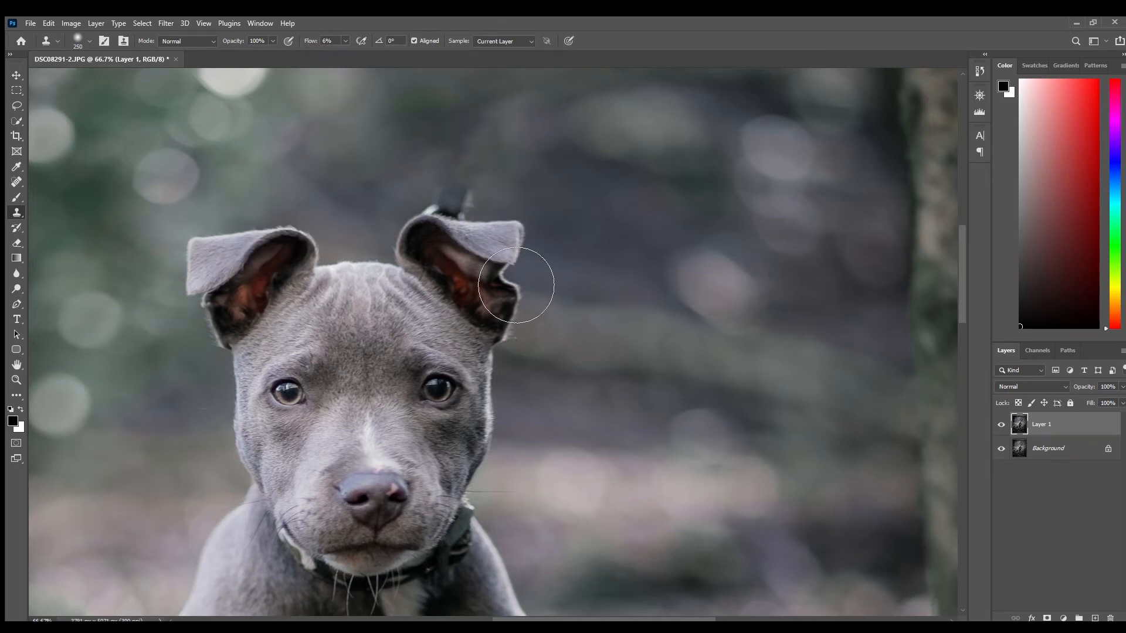
pyautogui.scroll(3, 515, 282)
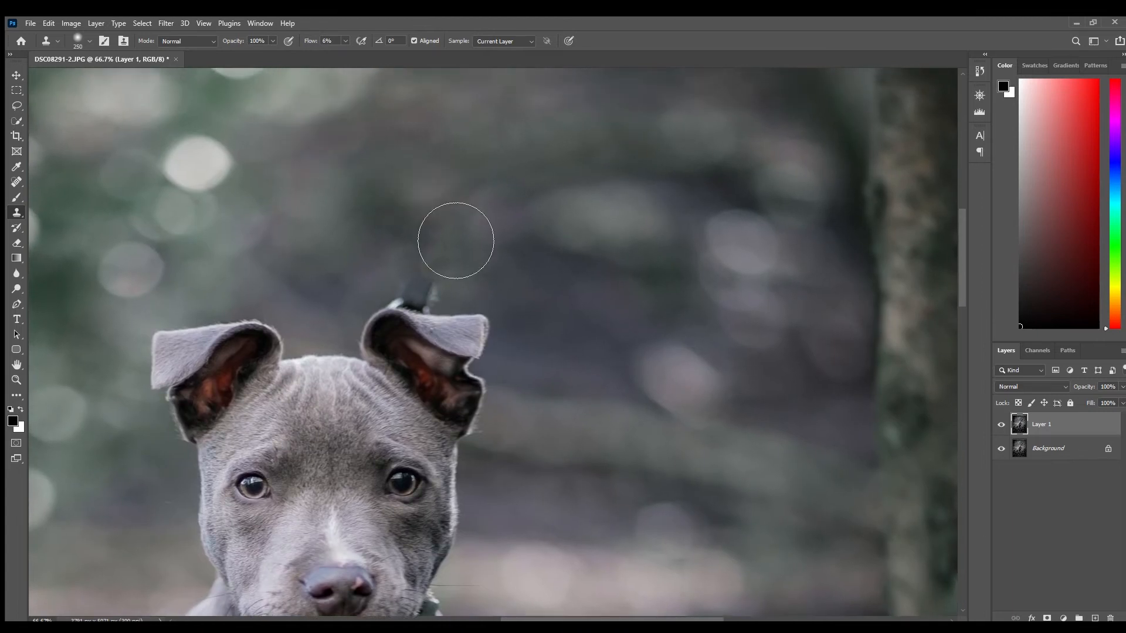
pyautogui.moveTo(455, 317)
pyautogui.mouseDown()
pyautogui.moveTo(432, 330)
pyautogui.moveTo(447, 333)
pyautogui.mouseUp()
pyautogui.hotkey('ctrl', 'z')
# - Clone sampled background over the leash stub above the ear using the Clone Stamp at 6% flow
pyautogui.press('z')
pyautogui.click(415, 299)
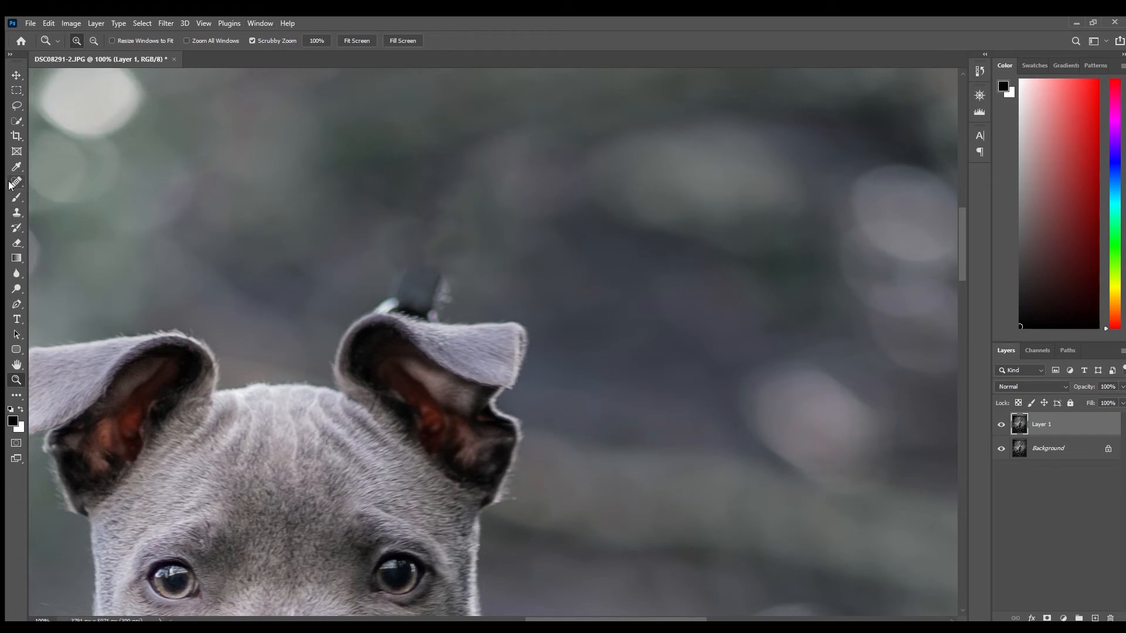
pyautogui.click(16, 212)
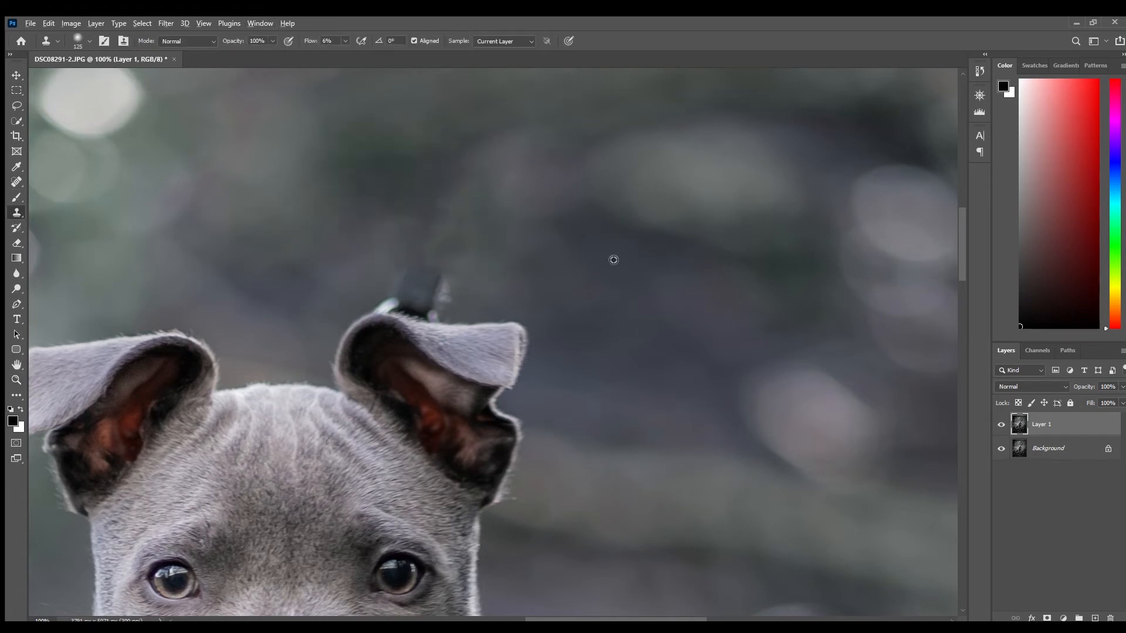
pyautogui.keyDown('alt'); pyautogui.click(312, 187); pyautogui.keyUp('alt')
pyautogui.moveTo(431, 285)
pyautogui.mouseDown()
pyautogui.moveTo(449, 298)
pyautogui.moveTo(437, 281)
pyautogui.moveTo(447, 279)
pyautogui.moveTo(412, 293)
pyautogui.moveTo(465, 308)
pyautogui.moveTo(403, 289)
pyautogui.moveTo(470, 304)
pyautogui.moveTo(372, 306)
pyautogui.moveTo(402, 301)
pyautogui.moveTo(428, 308)
pyautogui.moveTo(386, 312)
pyautogui.moveTo(441, 318)
pyautogui.moveTo(414, 336)
pyautogui.mouseUp()
pyautogui.press('[')
pyautogui.hotkey('ctrl', 'z')
pyautogui.press('[')
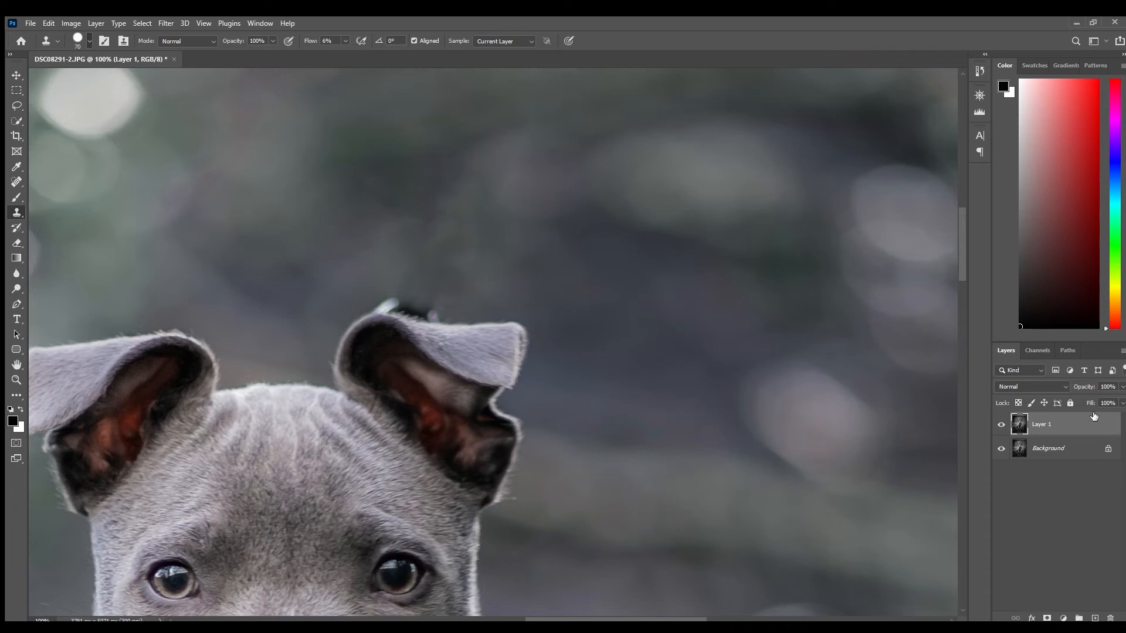
# - Try a hard-edged 70-pixel Clone Stamp on the open background above the head, and undo the strokes
pyautogui.click(479, 277)
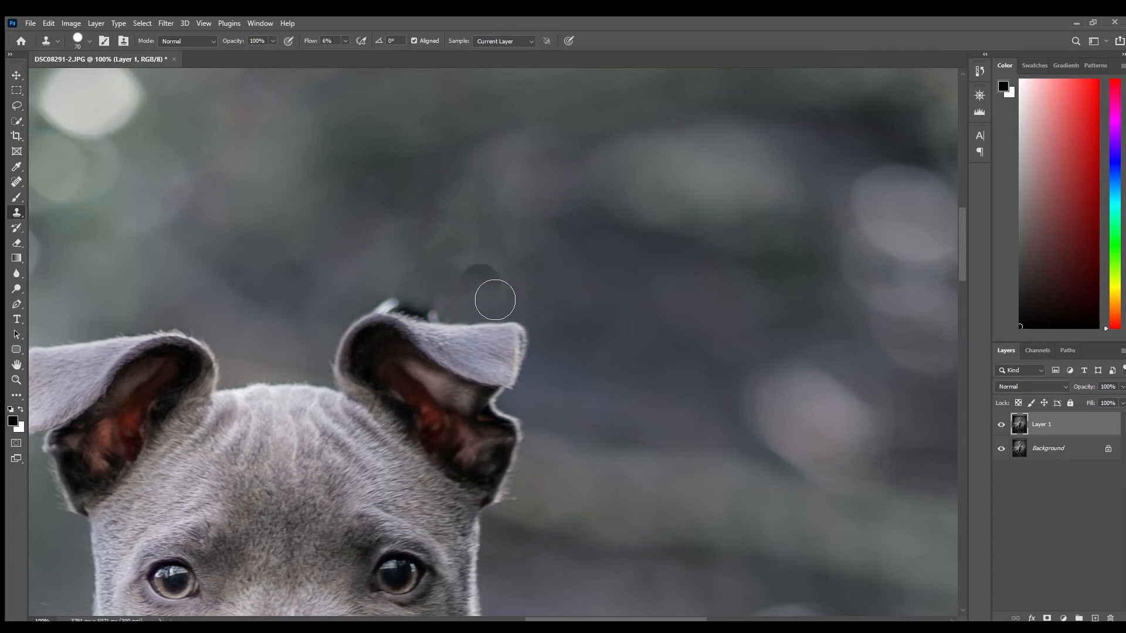
pyautogui.hotkey('ctrl', 'z')
pyautogui.keyDown('alt'); pyautogui.click(312, 147); pyautogui.keyUp('alt')
pyautogui.moveTo(218, 144)
pyautogui.mouseDown()
pyautogui.moveTo(271, 240)
pyautogui.moveTo(253, 235)
pyautogui.moveTo(243, 174)
pyautogui.moveTo(300, 273)
pyautogui.moveTo(189, 175)
pyautogui.moveTo(299, 239)
pyautogui.mouseUp()
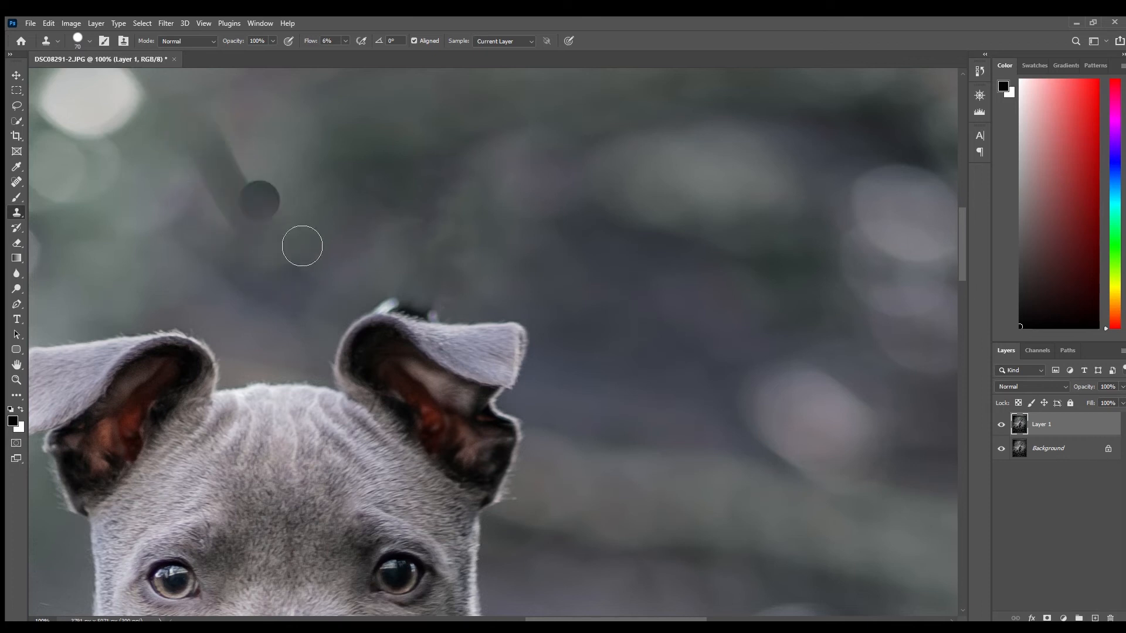
pyautogui.hotkey('ctrl', 'z')
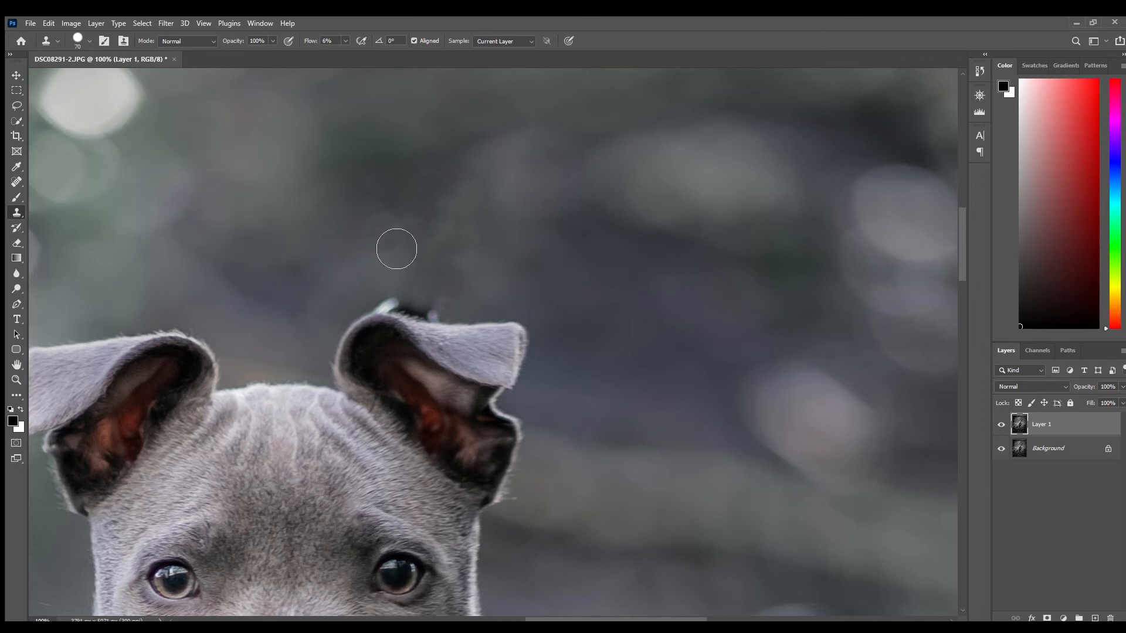
# - Clone background along the ear's upper edge with a smaller hard brush to remove the last leash remnants
pyautogui.press('[')
pyautogui.press('[')
pyautogui.press('[')
pyautogui.press('[')
pyautogui.moveTo(380, 304)
pyautogui.mouseDown()
pyautogui.moveTo(446, 318)
pyautogui.moveTo(392, 308)
pyautogui.mouseUp()
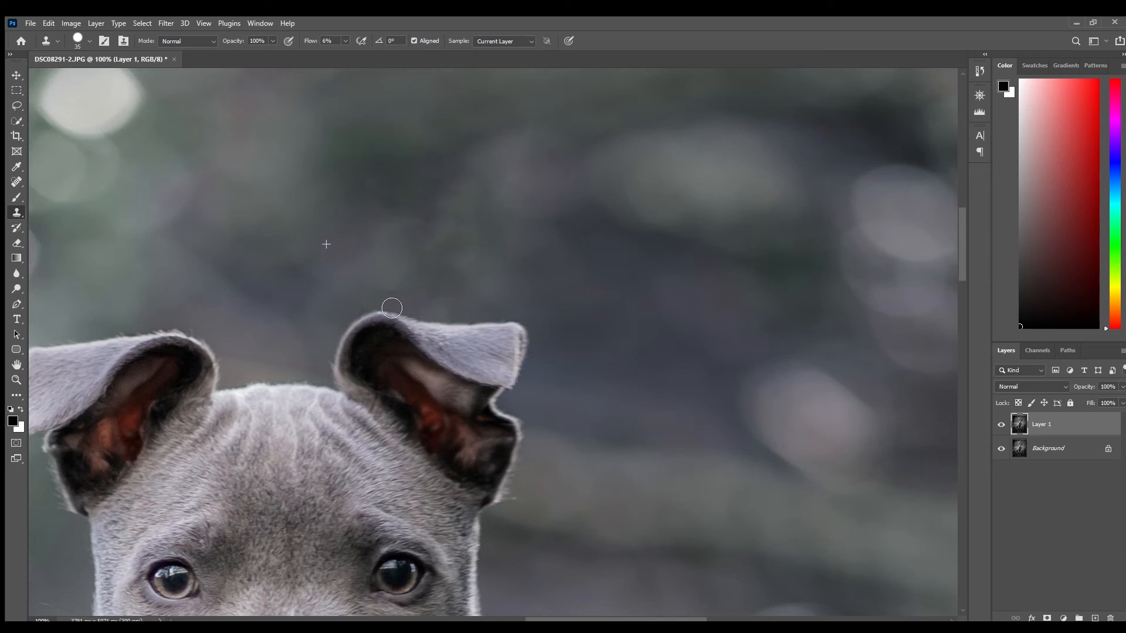
pyautogui.moveTo(446, 336); pyautogui.dragTo(372, 311)
# - Switch the Clone Stamp to a larger soft brush and blend the background just above the ear
pyautogui.click(82, 38)
pyautogui.click(94, 192)
pyautogui.press(']')
pyautogui.press(']')
pyautogui.press(']')
pyautogui.press(']')
pyautogui.press(']')
pyautogui.moveTo(414, 294)
pyautogui.mouseDown()
pyautogui.moveTo(362, 312)
pyautogui.moveTo(386, 300)
pyautogui.moveTo(463, 315)
pyautogui.moveTo(380, 293)
pyautogui.moveTo(396, 277)
pyautogui.moveTo(358, 319)
pyautogui.moveTo(408, 297)
pyautogui.moveTo(460, 315)
pyautogui.moveTo(420, 305)
pyautogui.mouseUp()
# - Resample the background higher up with a larger brush to smooth the former leash area, compare with the original, and shrink the brush again
pyautogui.keyDown('alt'); pyautogui.click(328, 198); pyautogui.keyUp('alt')
pyautogui.press(']')
pyautogui.press(']')
pyautogui.press(']')
pyautogui.click(1002, 425)
pyautogui.click(1001, 424)
pyautogui.click(1002, 424)
pyautogui.click(1001, 424)
pyautogui.press('[')
pyautogui.press('[')
pyautogui.press('[')
pyautogui.press('[')
pyautogui.press('[')
pyautogui.press('[')
pyautogui.press('[')
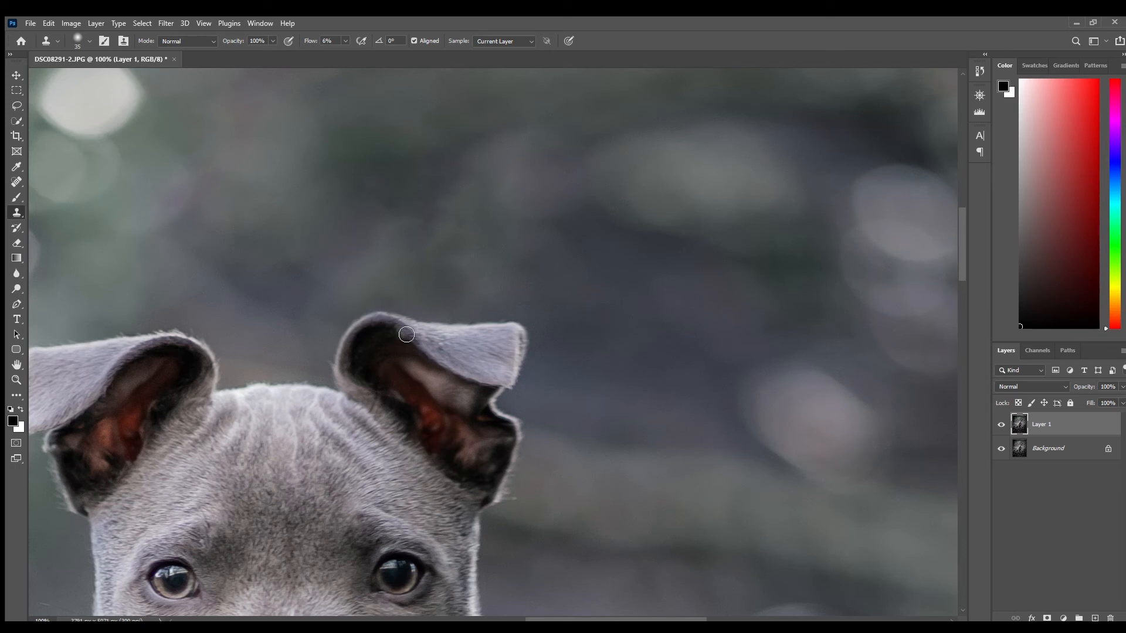
# - Compare the retouched layer with the original, first across the whole photo and then close up around the former leash
pyautogui.press('z')
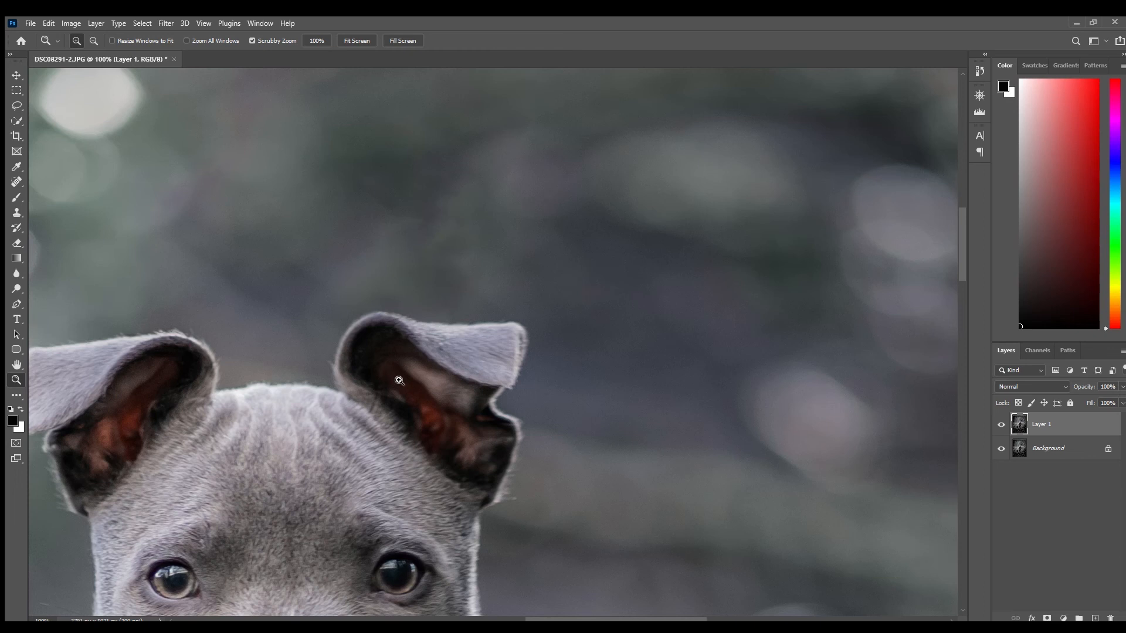
pyautogui.hotkey('ctrl', '0')
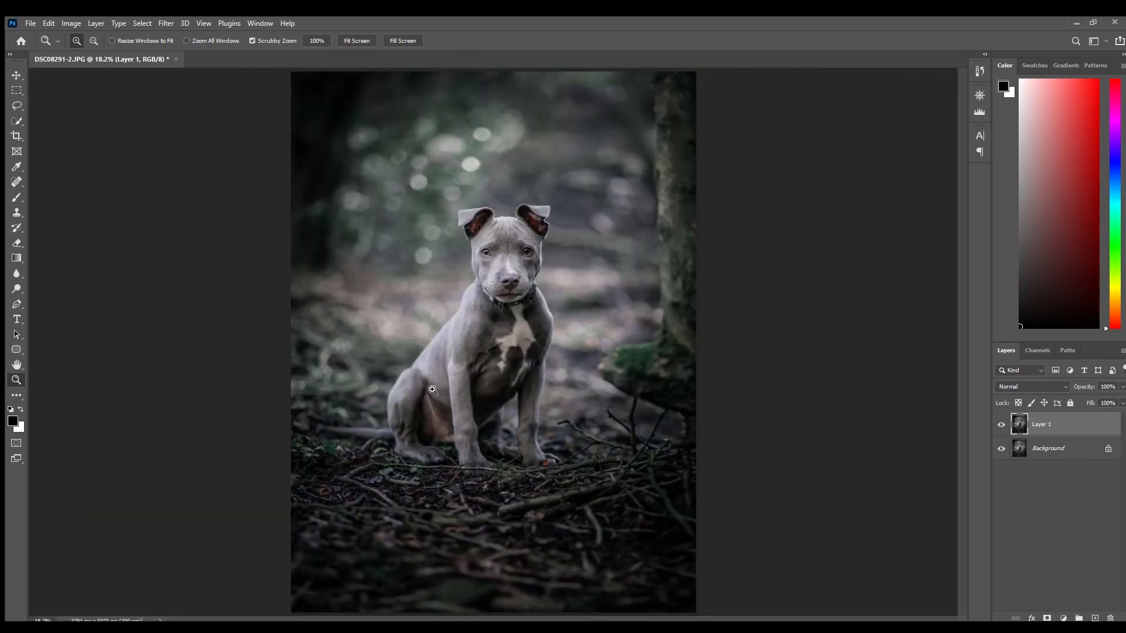
pyautogui.click(1002, 425)
pyautogui.click(1001, 425)
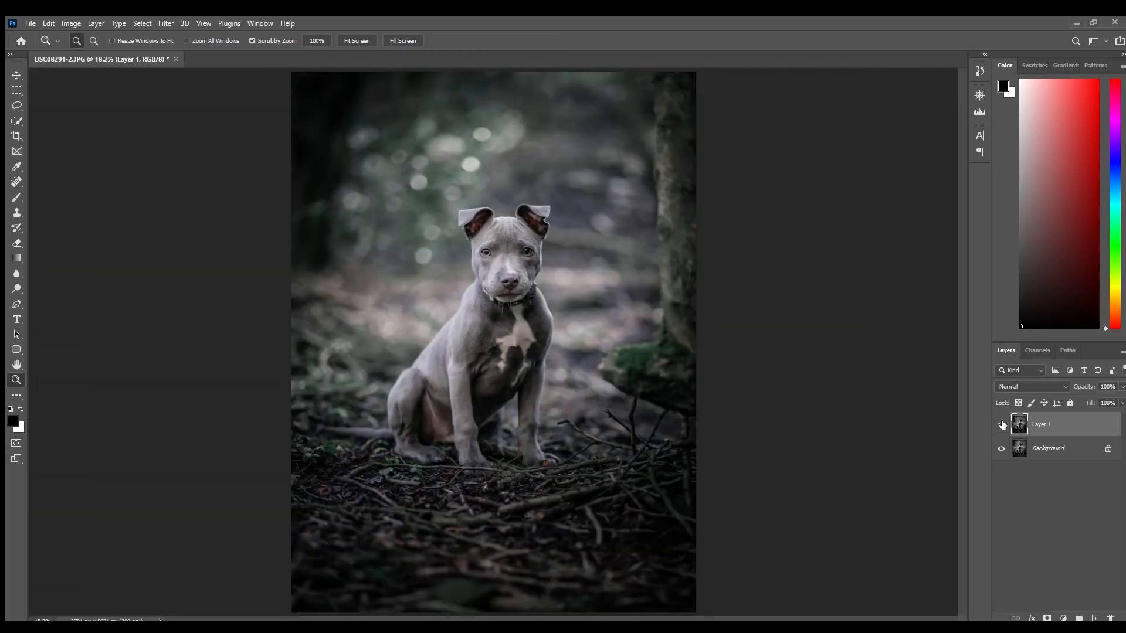
pyautogui.click(576, 76)
pyautogui.click(576, 77)
pyautogui.moveTo(579, 112); pyautogui.dragTo(563, 197)
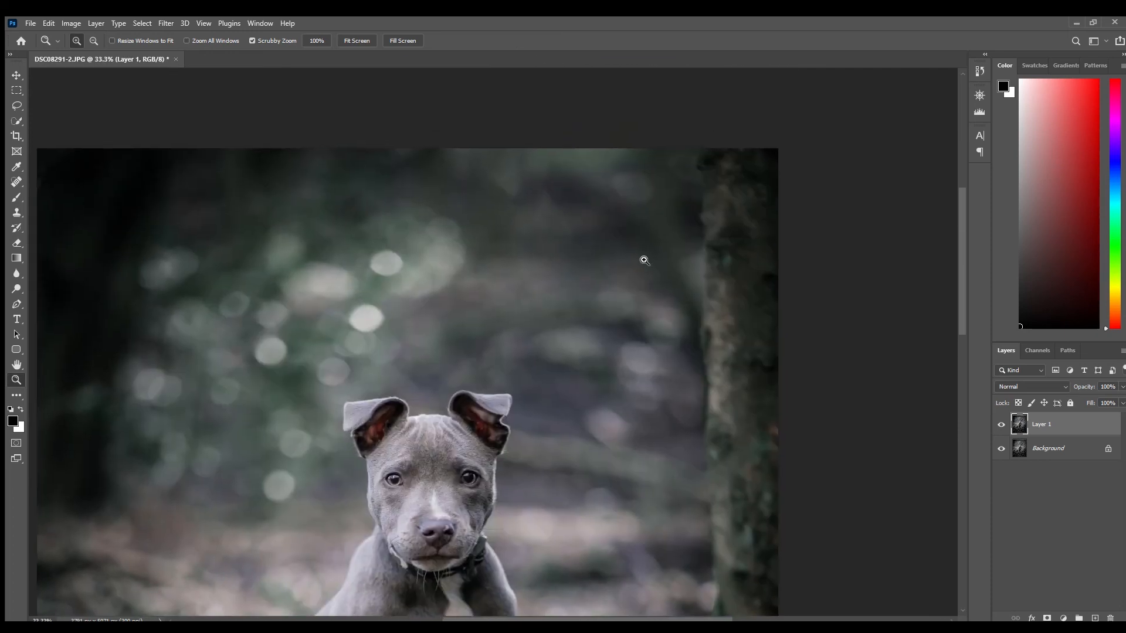
pyautogui.click(1002, 425)
pyautogui.click(1002, 424)
pyautogui.click(1002, 425)
pyautogui.click(1001, 424)
# - Blend the patched background near the photo's upper edge with a soft 300-pixel Clone Stamp, and compare with the original
pyautogui.click(17, 213)
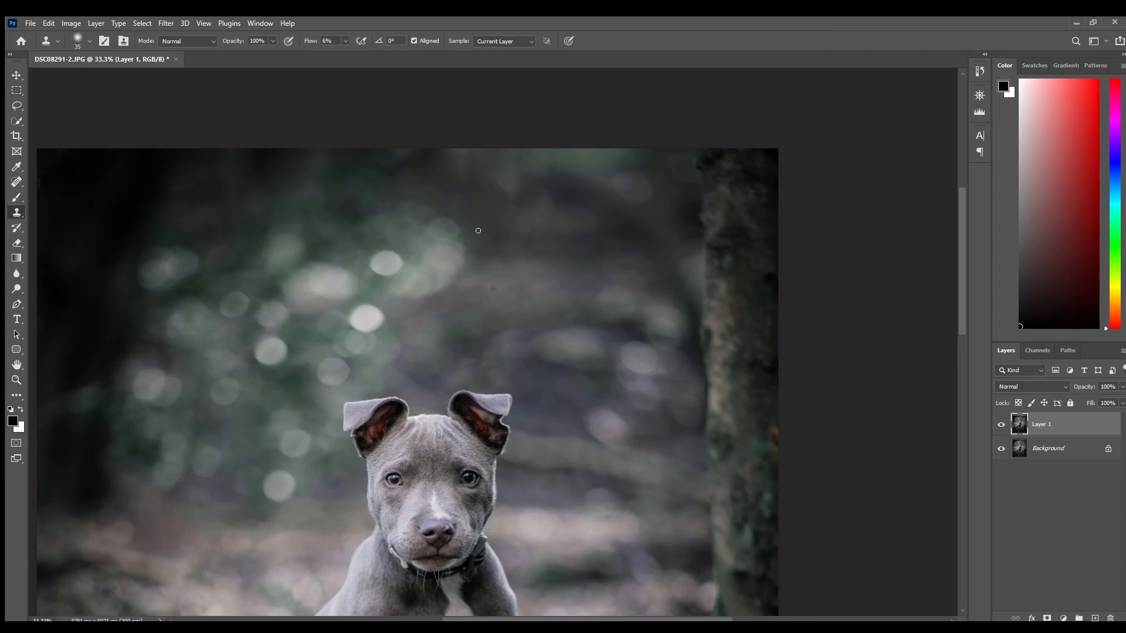
pyautogui.press(']')
pyautogui.press(']')
pyautogui.press(']')
pyautogui.press(']')
pyautogui.press(']')
pyautogui.press(']')
pyautogui.press(']')
pyautogui.press(']')
pyautogui.press('[')
pyautogui.press('[')
pyautogui.keyDown('alt'); pyautogui.click(588, 220); pyautogui.keyUp('alt')
pyautogui.moveTo(558, 184)
pyautogui.mouseDown()
pyautogui.moveTo(568, 203)
pyautogui.moveTo(574, 186)
pyautogui.moveTo(568, 222)
pyautogui.moveTo(576, 183)
pyautogui.moveTo(568, 244)
pyautogui.moveTo(569, 190)
pyautogui.moveTo(563, 226)
pyautogui.mouseUp()
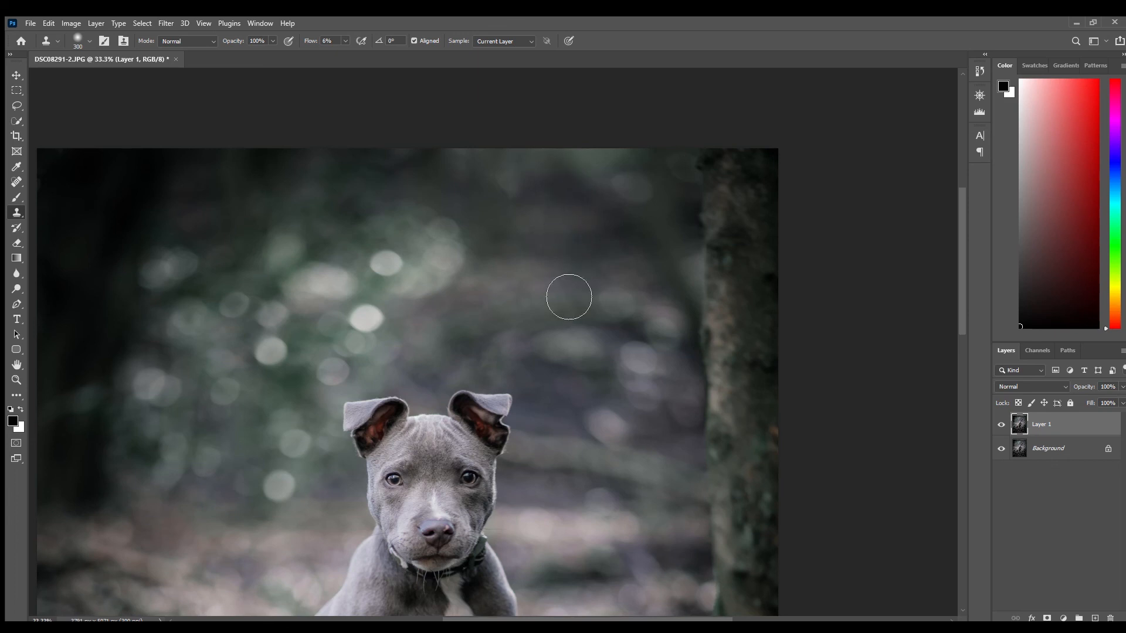
pyautogui.click(1002, 425)
pyautogui.click(1002, 424)
# - Clone fresh background down the former leash path toward the ear, and compare the finished photo with the original
pyautogui.keyDown('alt'); pyautogui.click(572, 261); pyautogui.keyUp('alt')
pyautogui.moveTo(536, 257)
pyautogui.mouseDown()
pyautogui.moveTo(551, 254)
pyautogui.moveTo(536, 327)
pyautogui.moveTo(555, 264)
pyautogui.moveTo(521, 377)
pyautogui.mouseUp()
pyautogui.click(340, 328)
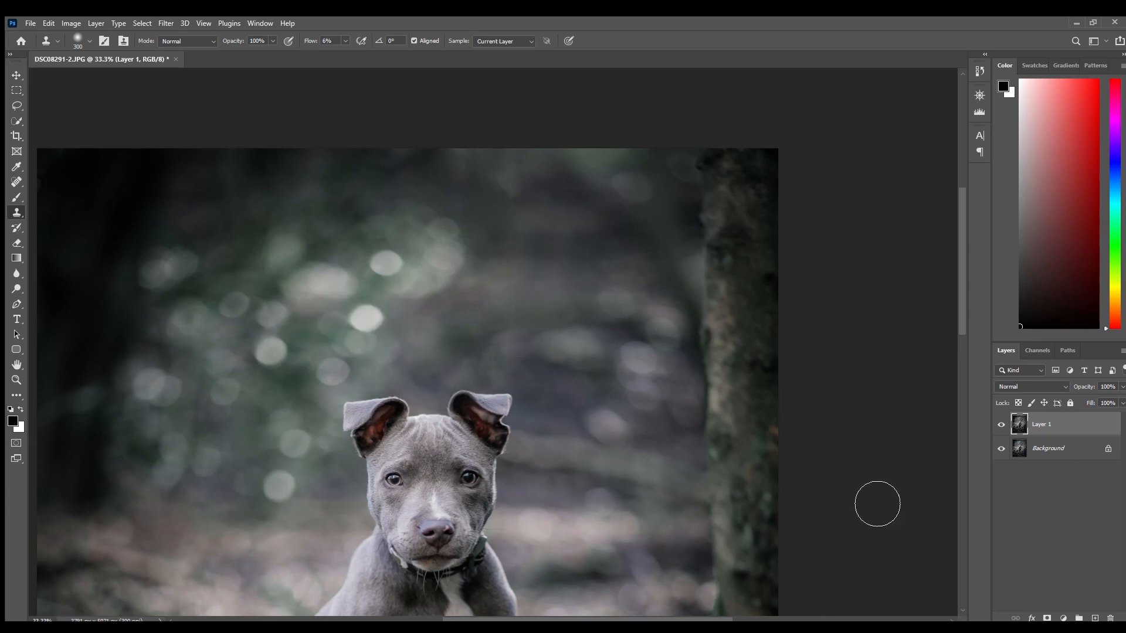
pyautogui.click(1003, 424)
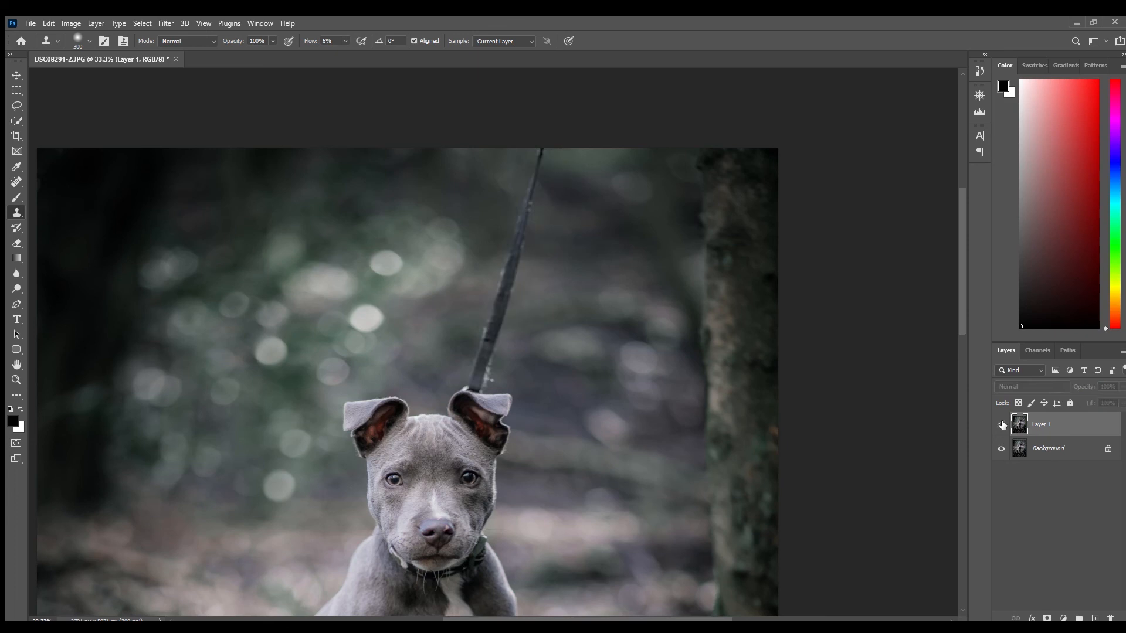
pyautogui.click(1002, 424)
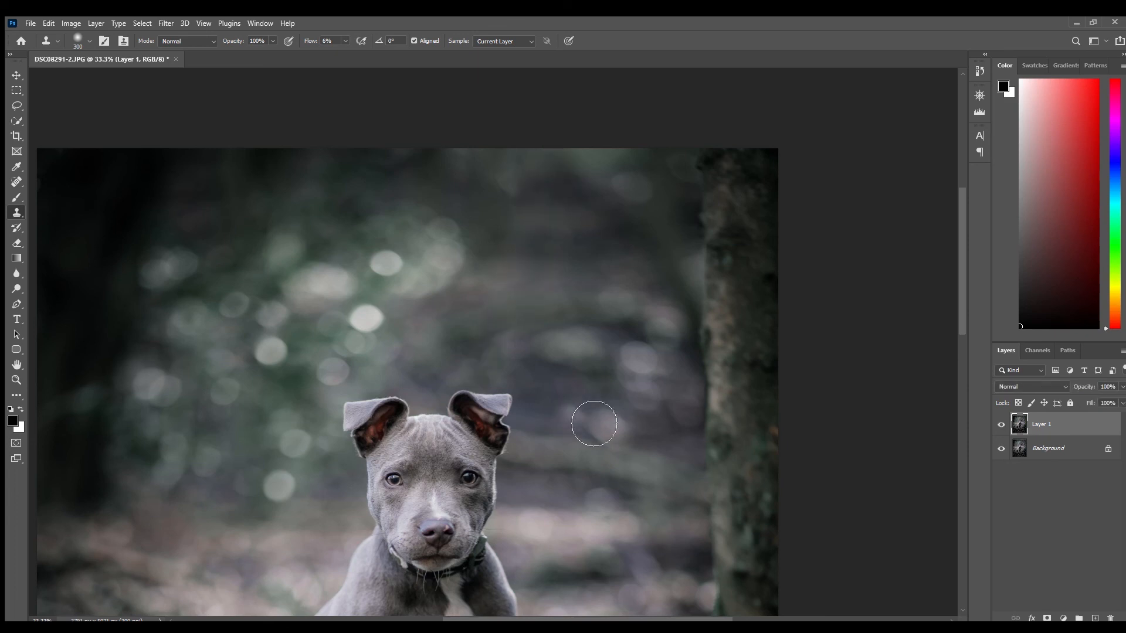
pyautogui.press('z')
pyautogui.hotkey('ctrl', '0')
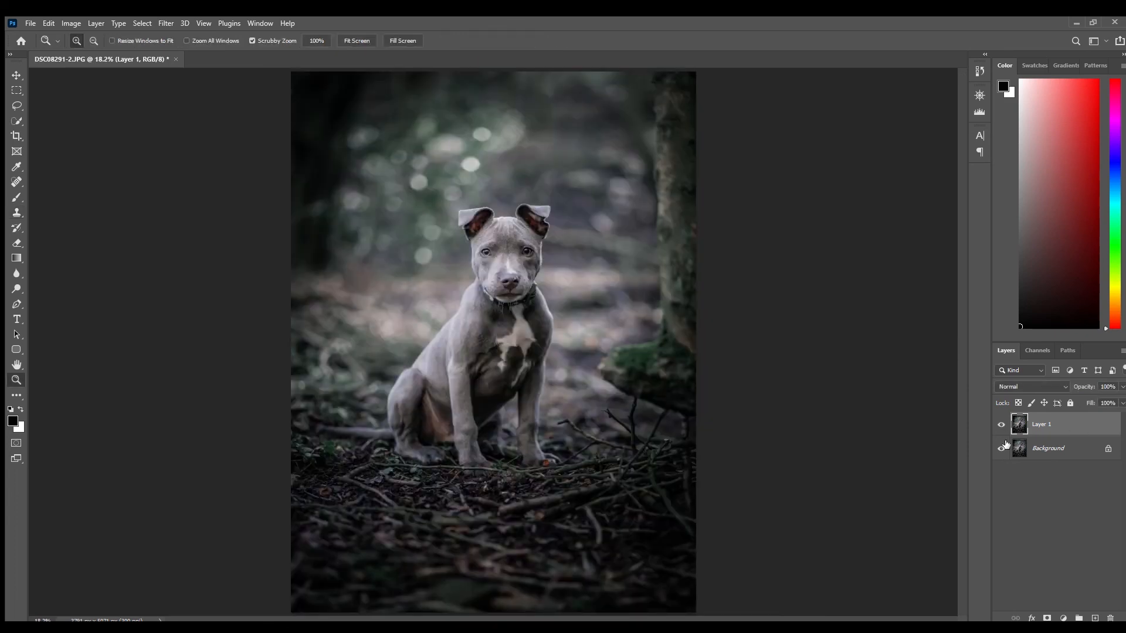
pyautogui.click(1002, 424)
pyautogui.click(1003, 425)
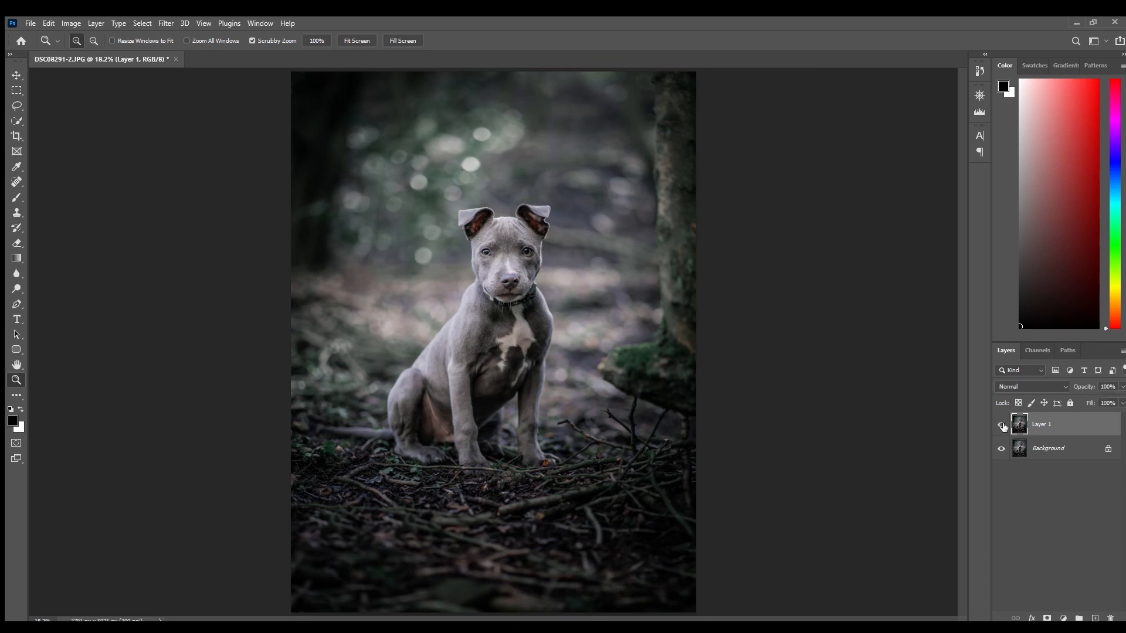